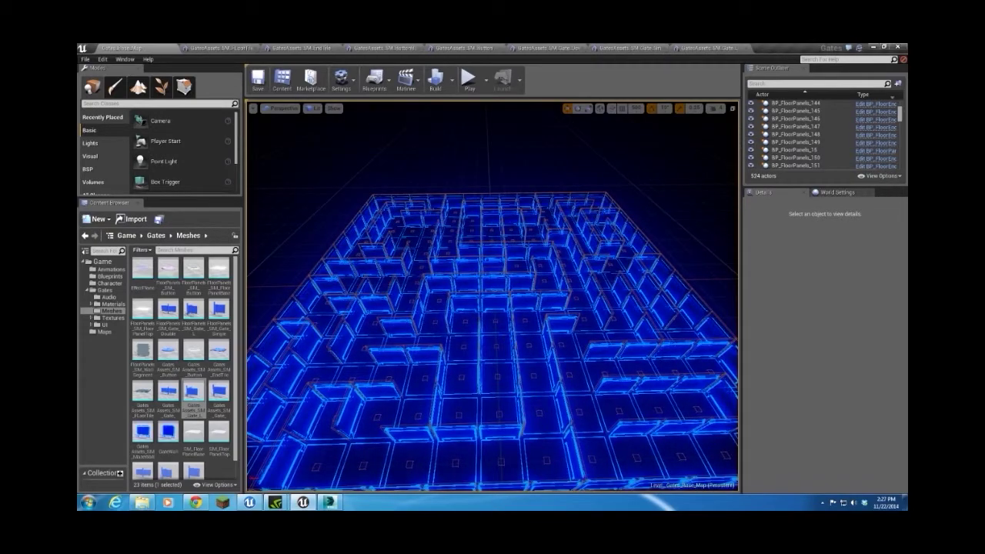
- Review the imported SM_Floor, SM_EndTile and SM_ButtonBase meshes in their mesh editor tabs
{"action": "right_click_drag", "start_coordinate": [493, 296], "coordinate": [475, 319]}
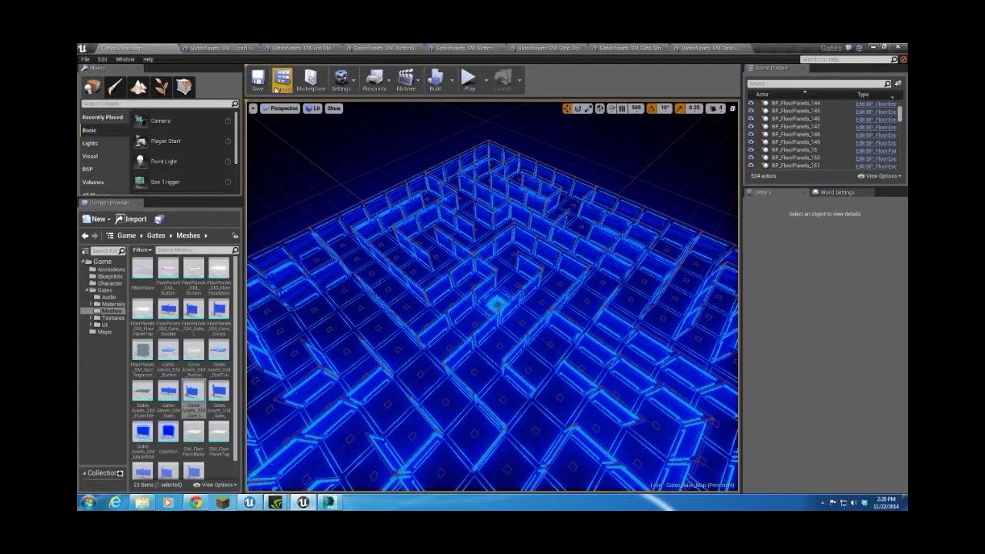
{"action": "left_click", "coordinate": [215, 48]}
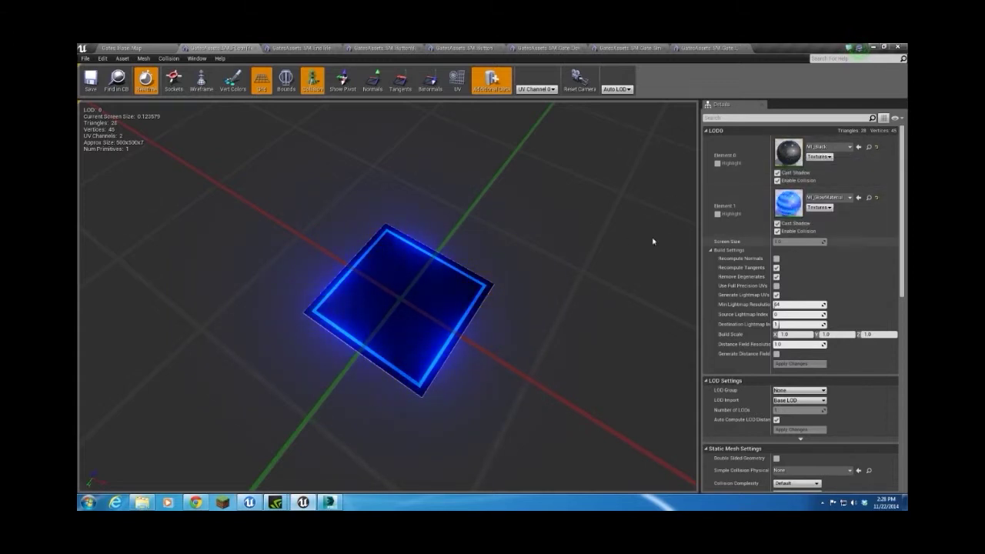
{"action": "left_click", "coordinate": [308, 48]}
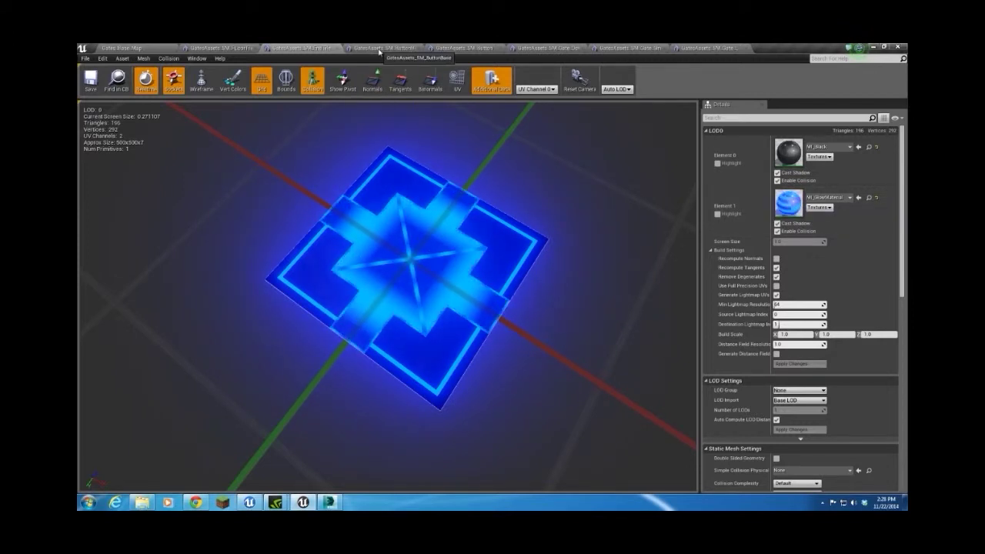
{"action": "left_click", "coordinate": [379, 49]}
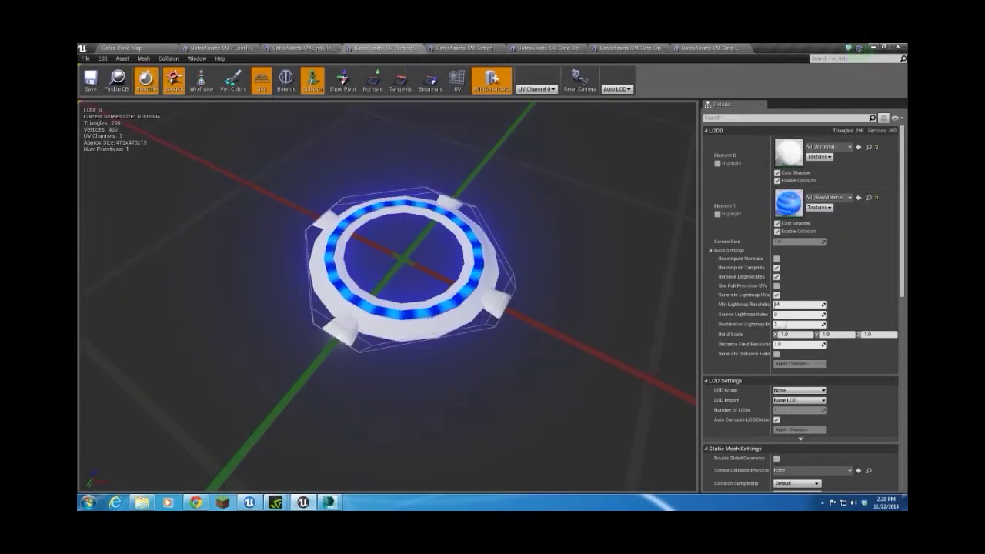
- Orbit over the SM_ButtonBase ring from above, then inspect the octagonal SM_Button mesh
{"action": "scroll", "coordinate": [545, 221], "scroll_direction": "down", "scroll_amount": 3}
{"action": "mouse_move", "coordinate": [545, 222]}
{"action": "left_mouse_down"}
{"action": "mouse_move", "coordinate": [531, 206]}
{"action": "mouse_move", "coordinate": [545, 222]}
{"action": "left_mouse_up"}
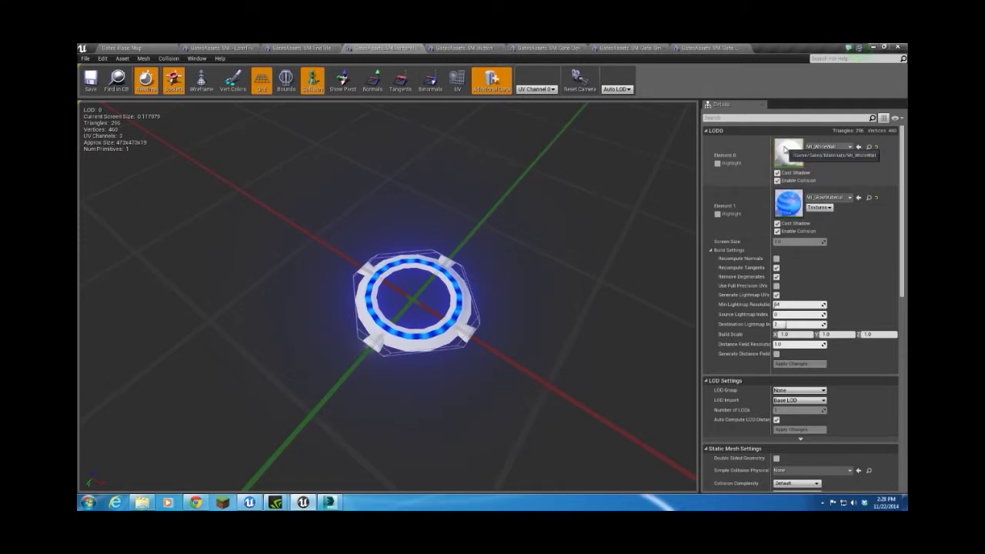
{"action": "left_click", "coordinate": [459, 50]}
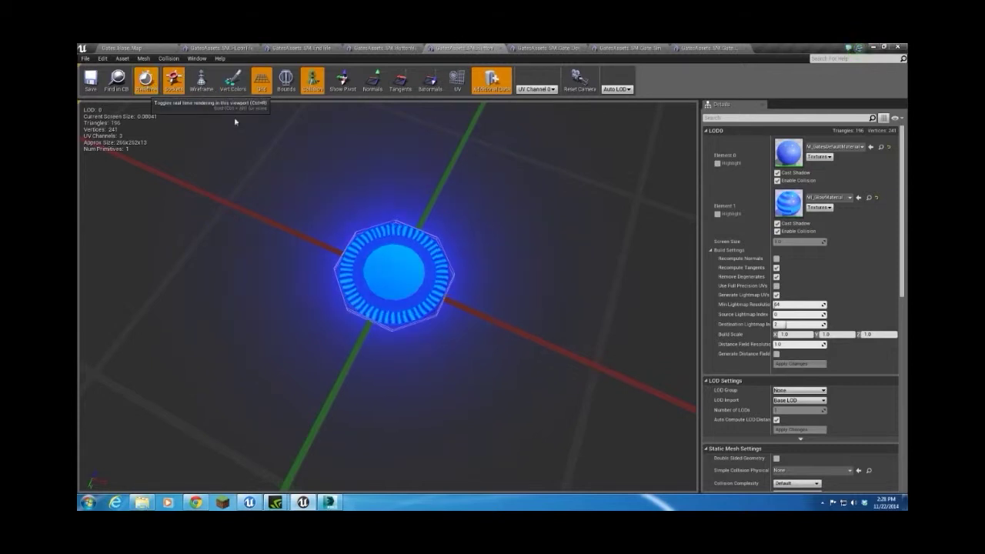
{"action": "mouse_move", "coordinate": [500, 222]}
{"action": "left_mouse_down"}
{"action": "mouse_move", "coordinate": [483, 257]}
{"action": "mouse_move", "coordinate": [500, 223]}
{"action": "left_mouse_up"}
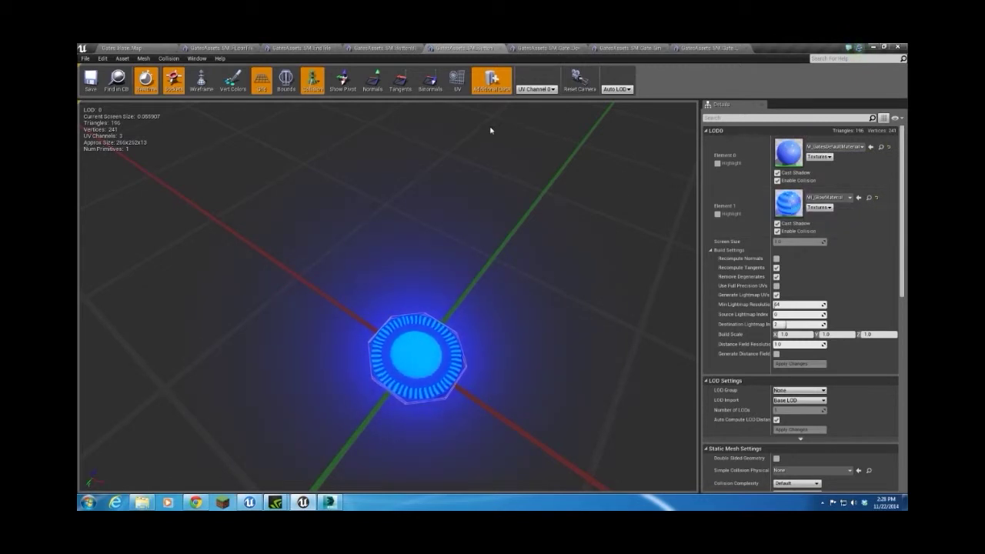
- Inspect the SM_Gate_Double, SM_Gate_Single and corner gate meshes, then go to 3ds Max
{"action": "left_click", "coordinate": [529, 49]}
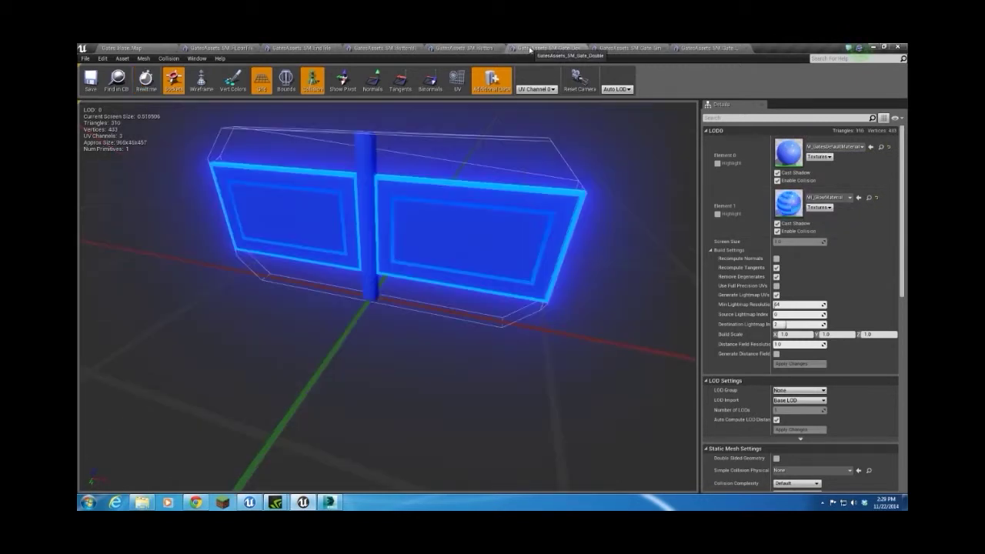
{"action": "left_click_drag", "start_coordinate": [611, 285], "coordinate": [551, 335]}
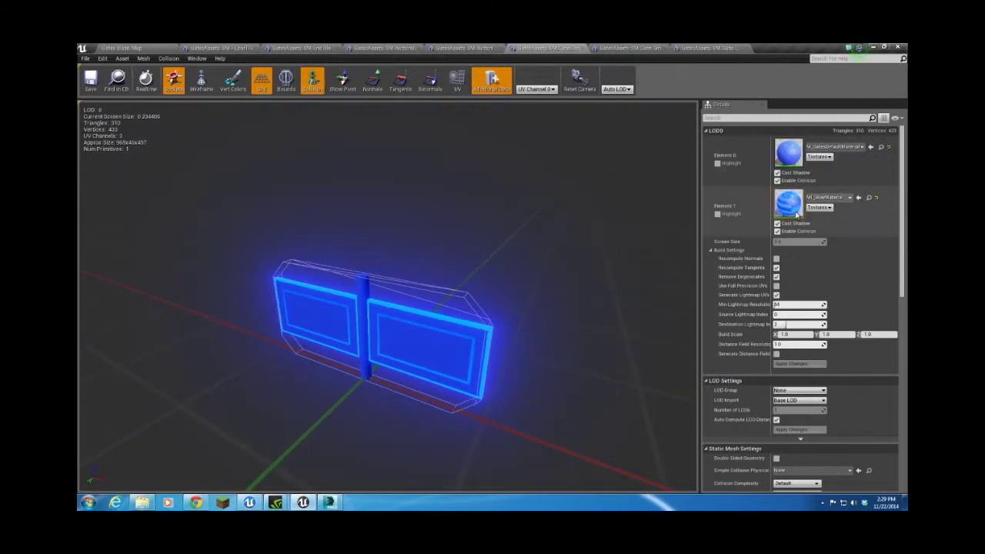
{"action": "left_click", "coordinate": [625, 47]}
{"action": "right_click_drag", "start_coordinate": [557, 226], "coordinate": [556, 254]}
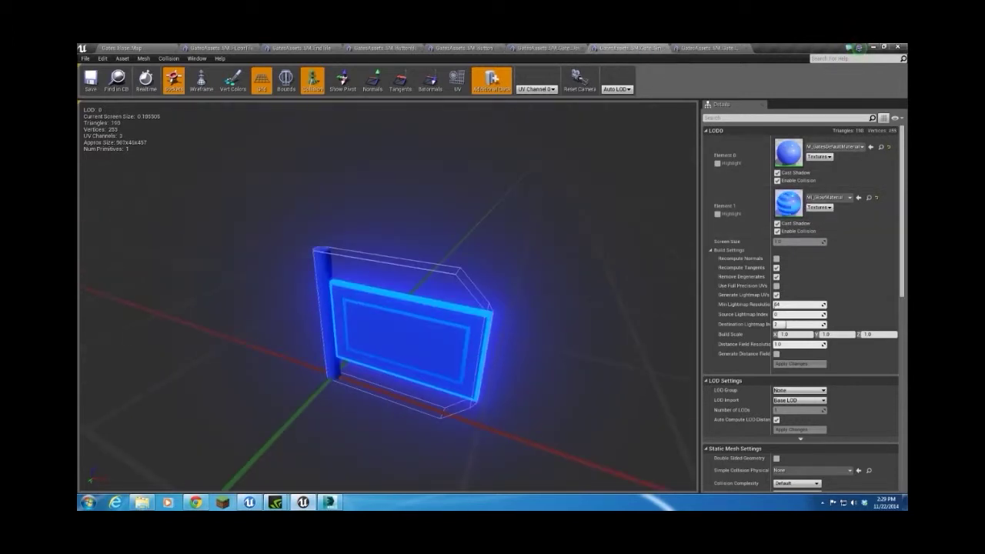
{"action": "left_click", "coordinate": [708, 47]}
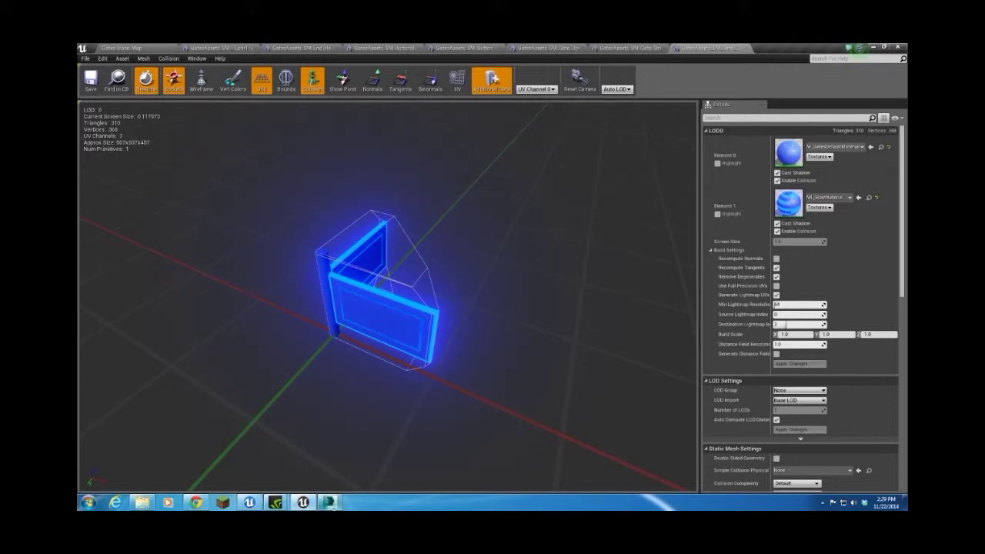
{"action": "left_click", "coordinate": [330, 503]}
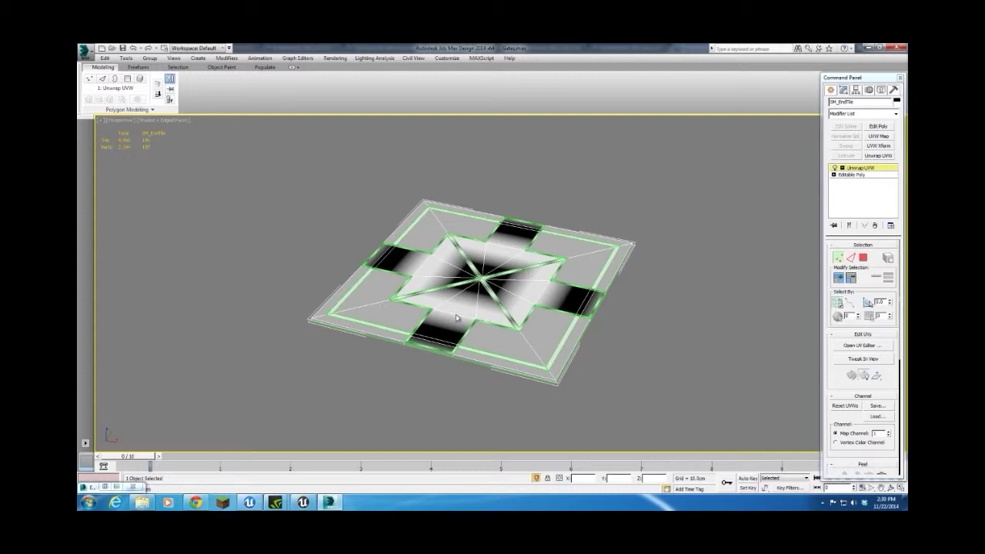
{"action": "left_click", "coordinate": [114, 488]}
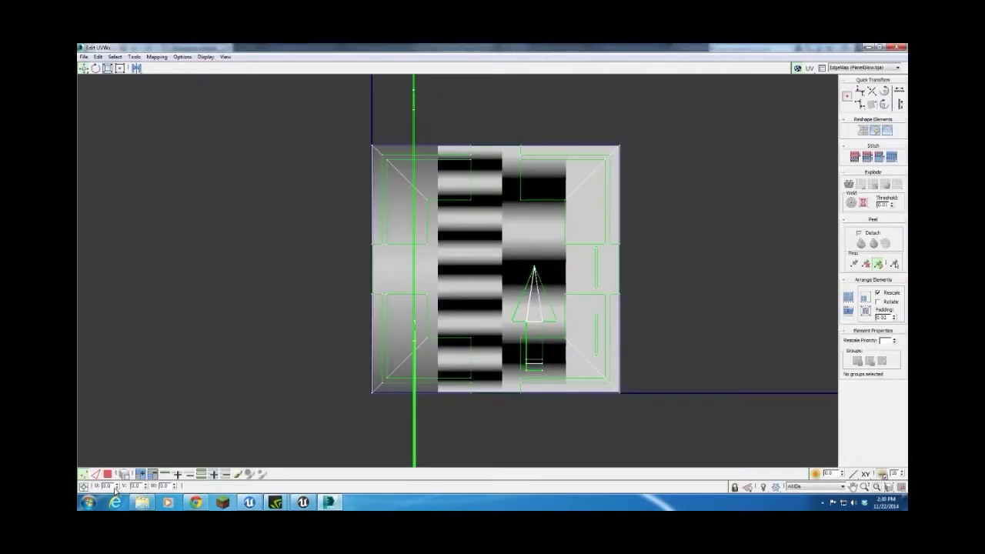
{"action": "left_click", "coordinate": [796, 490]}
{"action": "left_click", "coordinate": [805, 506]}
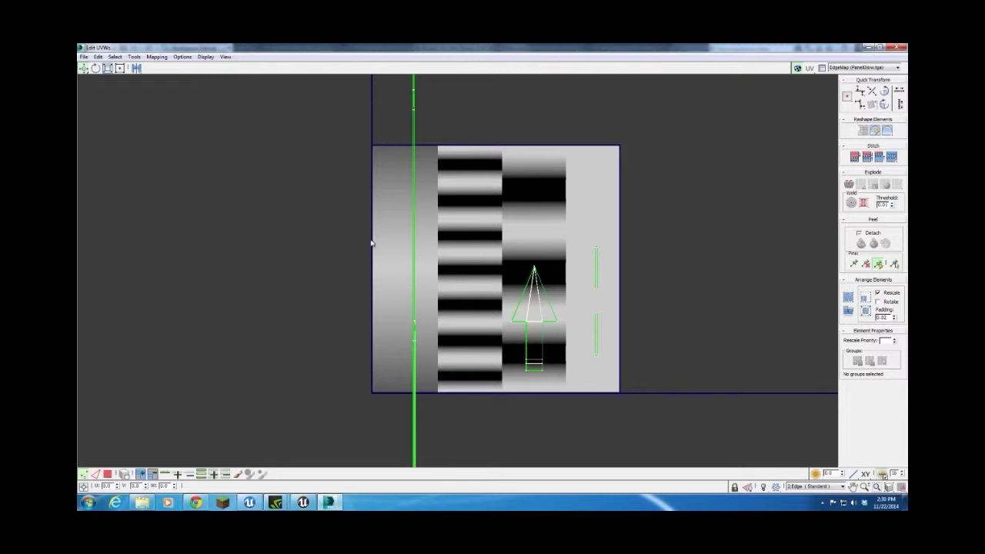
{"action": "left_click", "coordinate": [892, 48]}
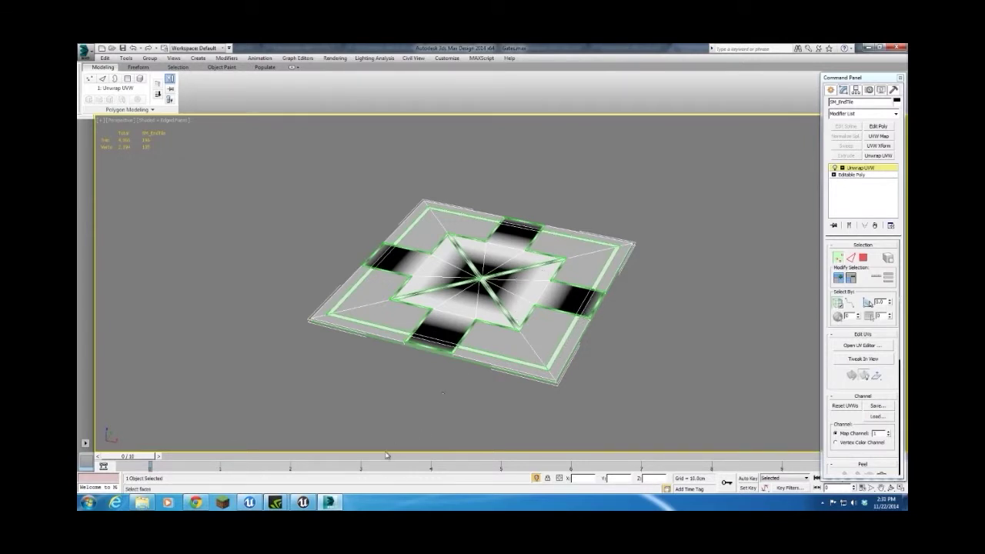
{"action": "left_click", "coordinate": [303, 502]}
- Pass through the SM_EndTile and SM_Floor editors back to the Gates_Base_Map level
{"action": "left_click", "coordinate": [296, 49]}
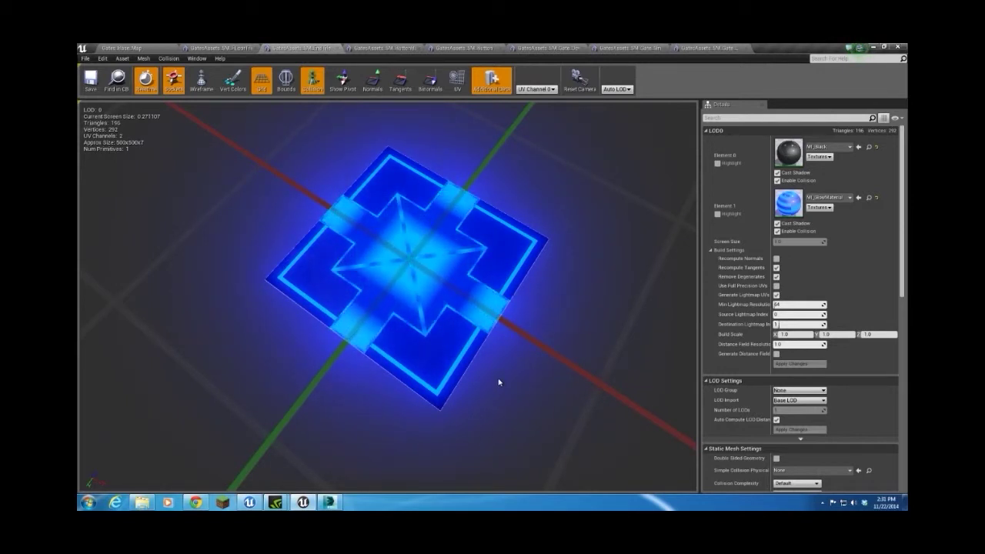
{"action": "left_click", "coordinate": [231, 48]}
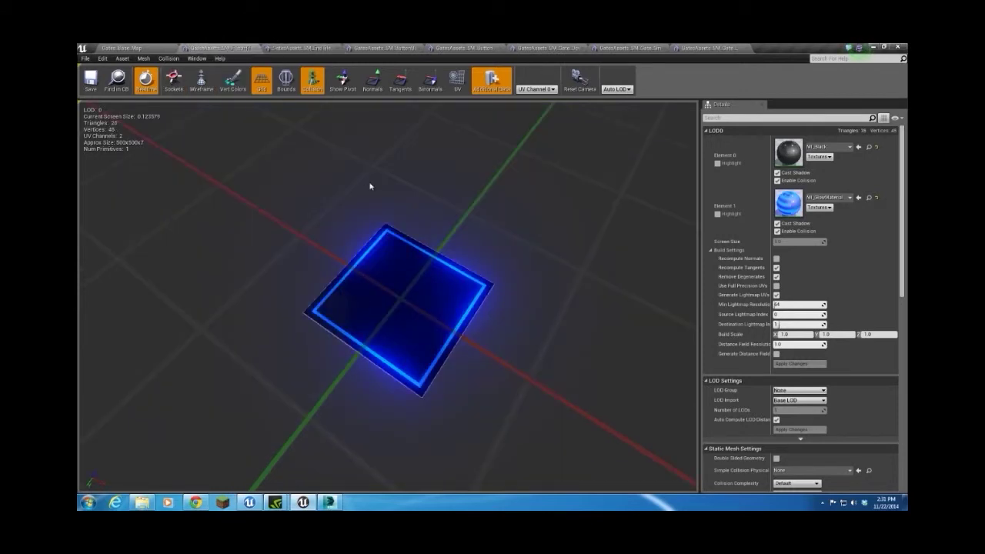
{"action": "mouse_move", "coordinate": [330, 501]}
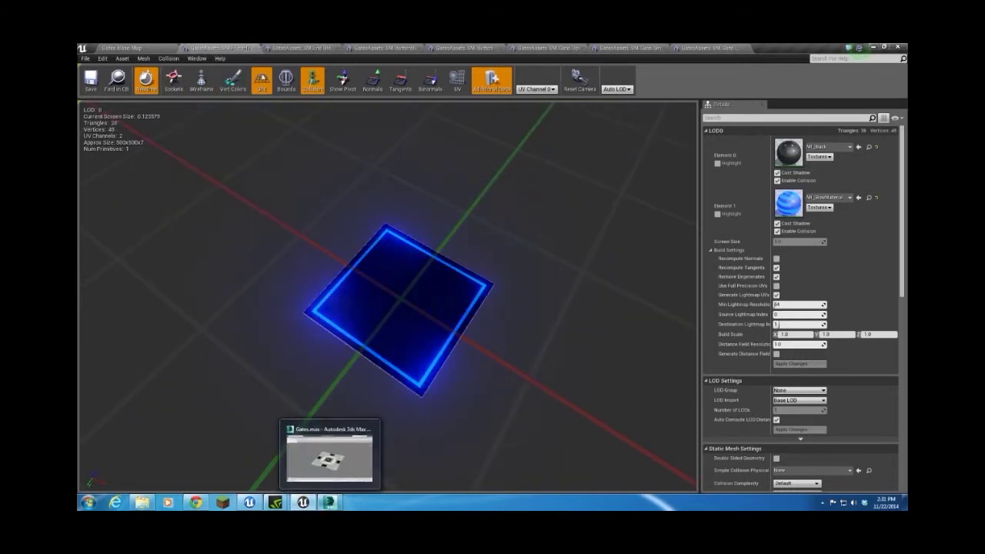
{"action": "left_click", "coordinate": [124, 48]}
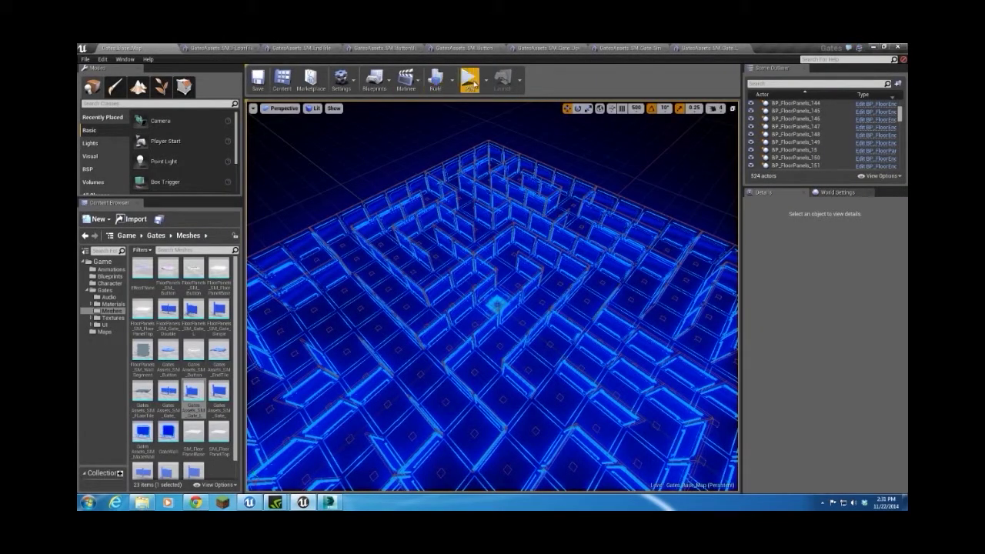
- Test-play the third maze level in the editor, then quit and view the maze from above
{"action": "left_click", "coordinate": [470, 87]}
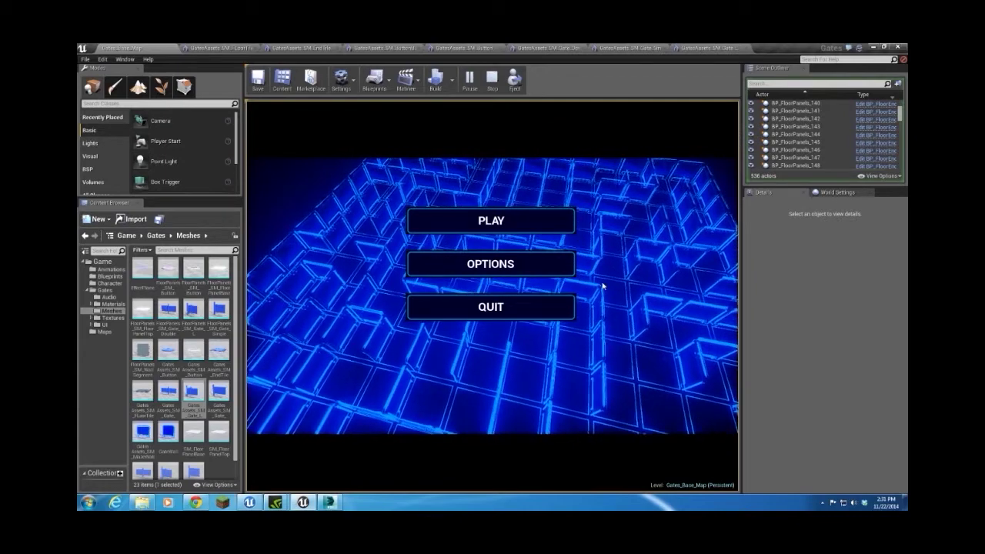
{"action": "left_click", "coordinate": [554, 227]}
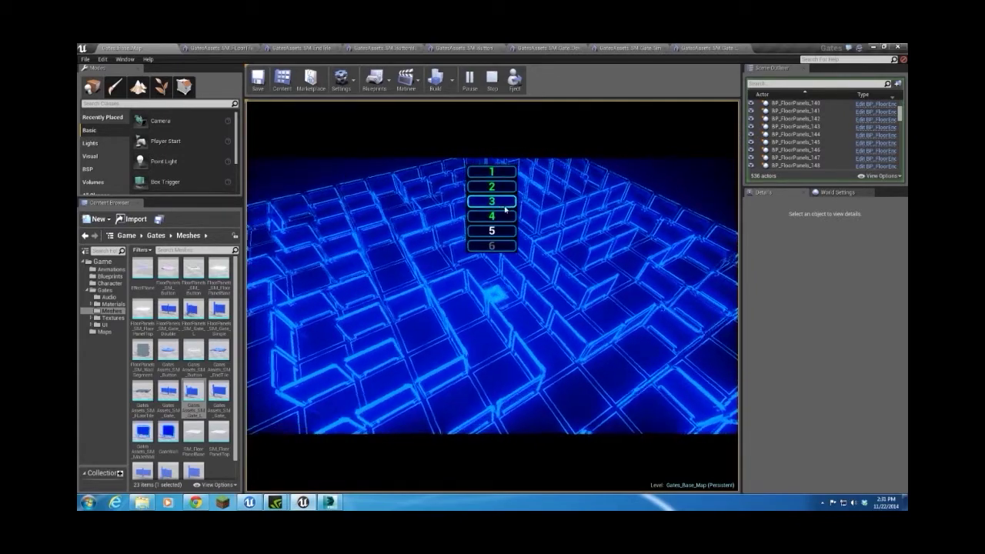
{"action": "left_click", "coordinate": [501, 206]}
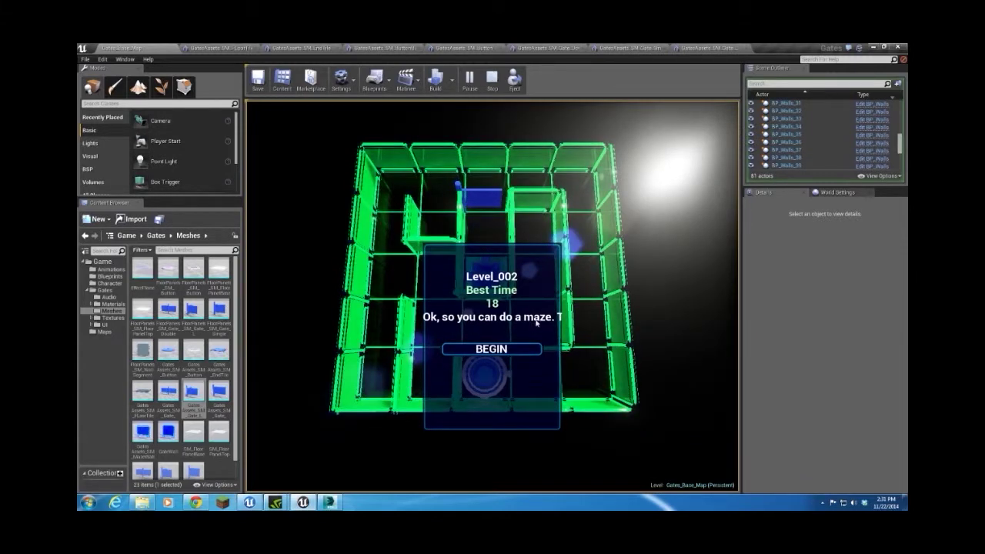
{"action": "left_click", "coordinate": [531, 349]}
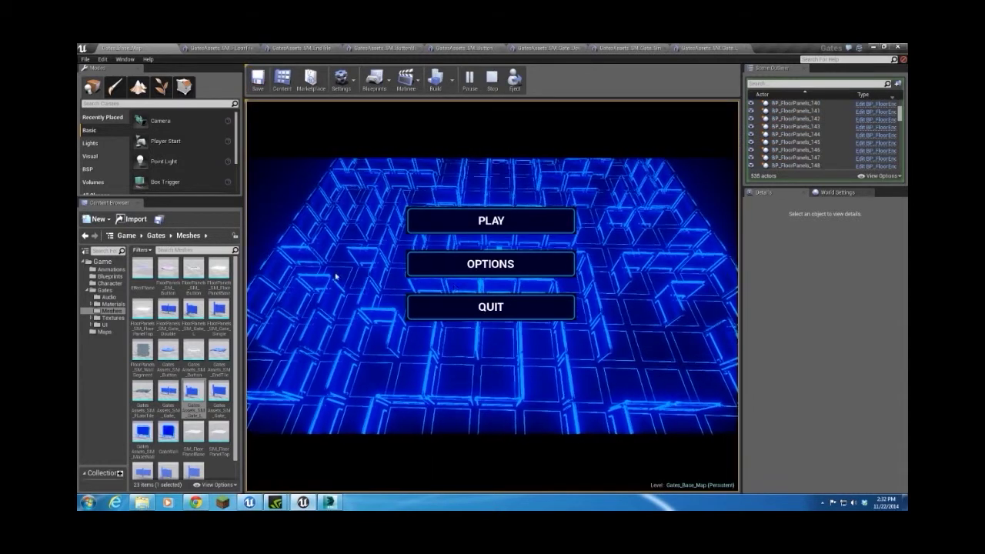
{"action": "left_click", "coordinate": [485, 307]}
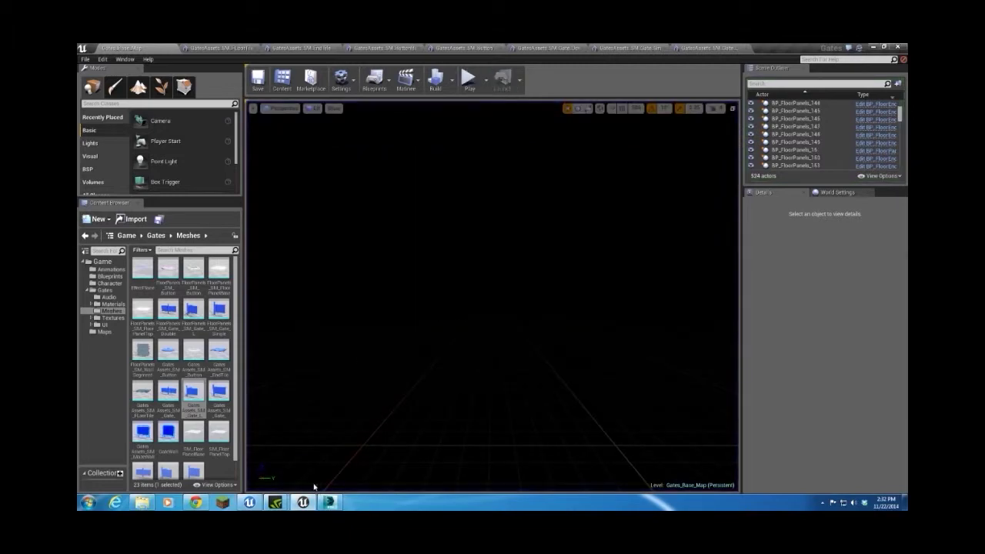
{"action": "right_click_drag", "start_coordinate": [472, 343], "coordinate": [472, 343]}
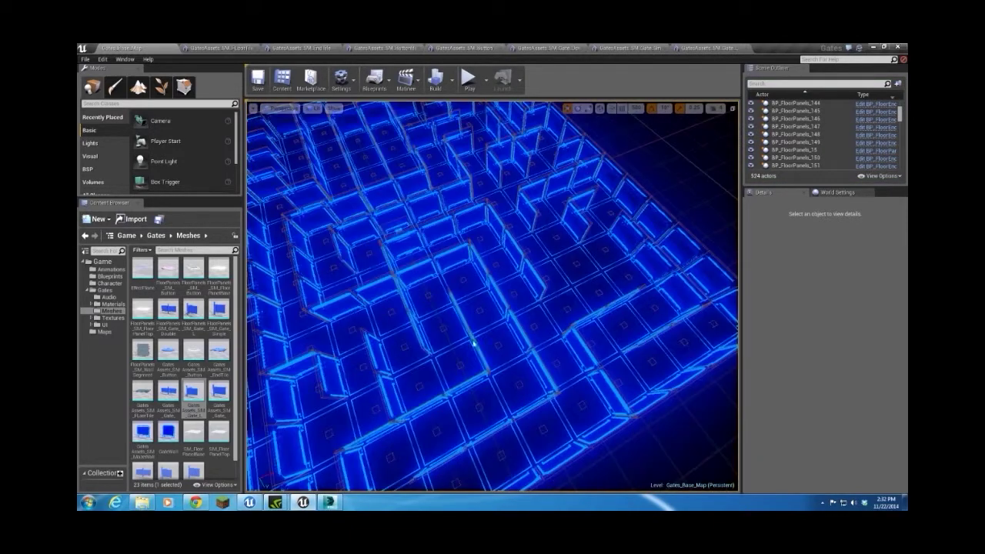
- Unhide the gate pieces, exit Unwrap UVW sub-object mode, delete the blue dome, and select everything
{"action": "left_click", "coordinate": [330, 503]}
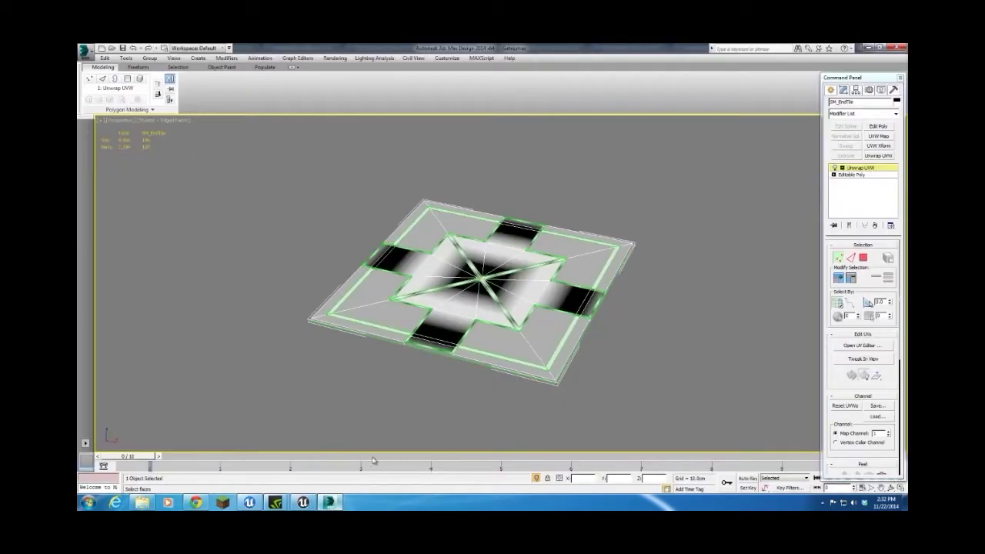
{"action": "left_click", "coordinate": [536, 478]}
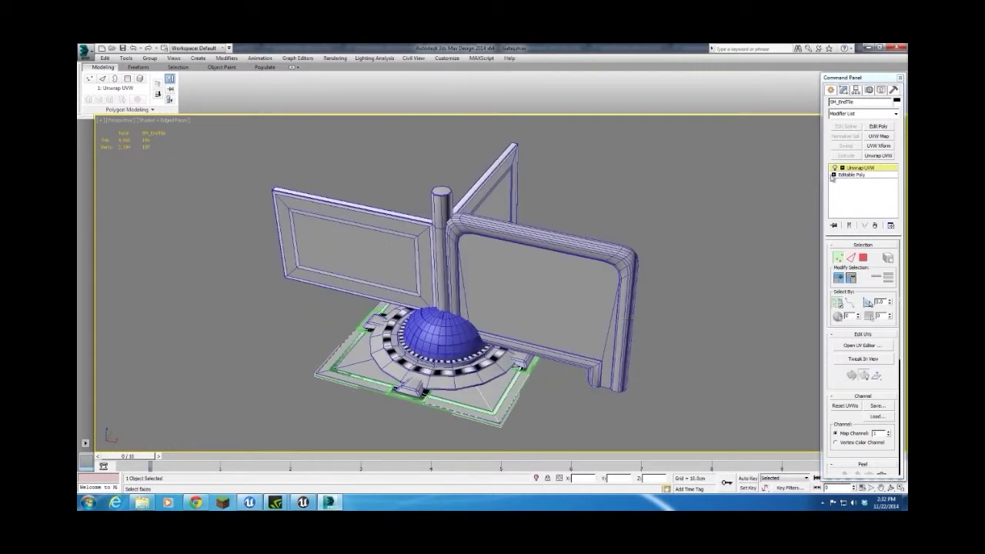
{"action": "left_click", "coordinate": [860, 168]}
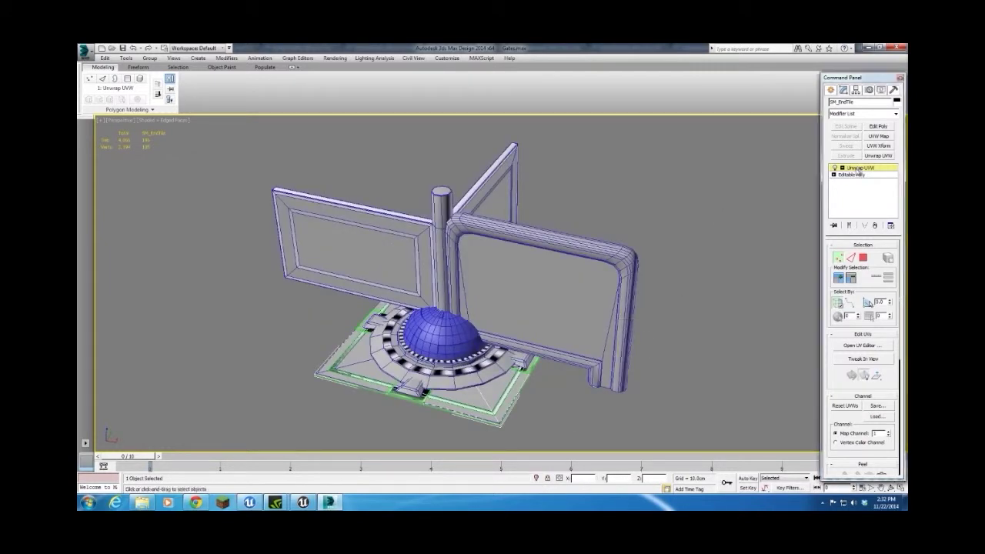
{"action": "left_click", "coordinate": [443, 338]}
{"action": "key", "text": "Delete"}
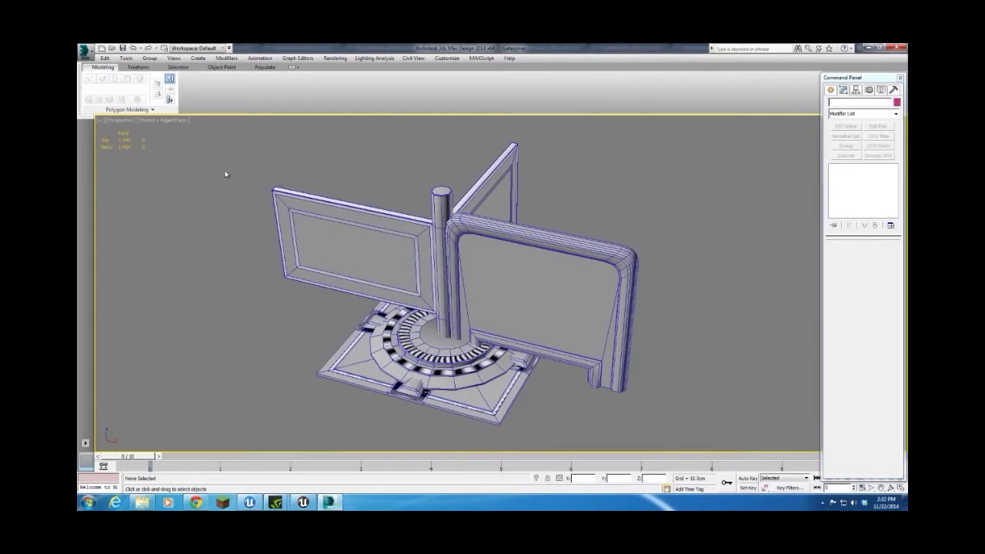
{"action": "left_click_drag", "start_coordinate": [225, 171], "coordinate": [689, 392]}
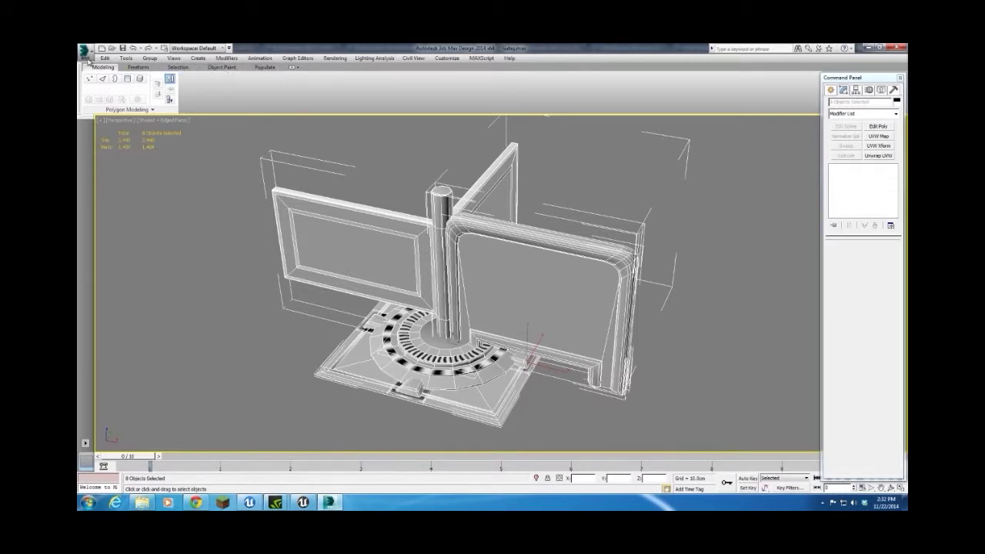
{"action": "left_click", "coordinate": [87, 60]}
- Export the selection to aMazeGamePieces.FBX, replacing the existing file and accepting the export warnings
{"action": "left_click", "coordinate": [120, 190]}
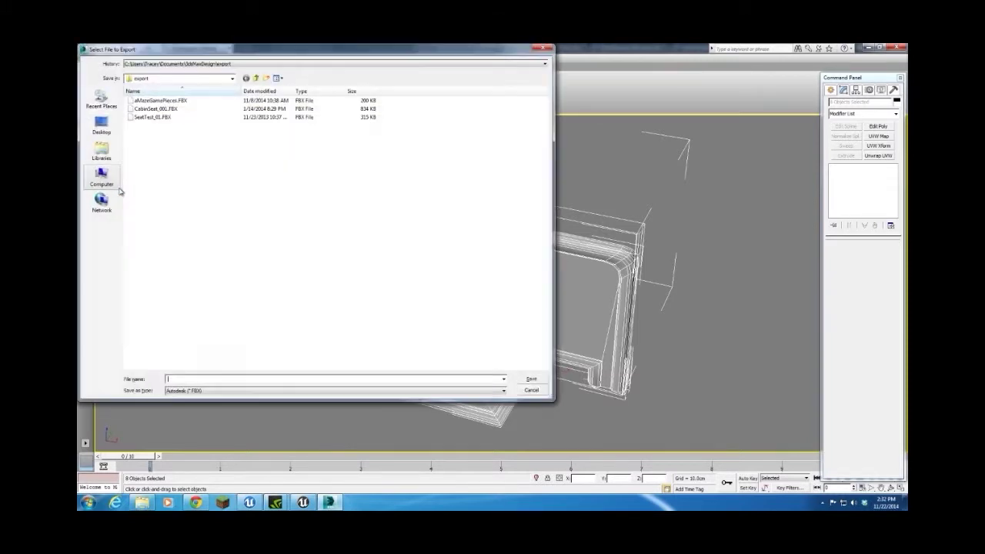
{"action": "left_click", "coordinate": [158, 101]}
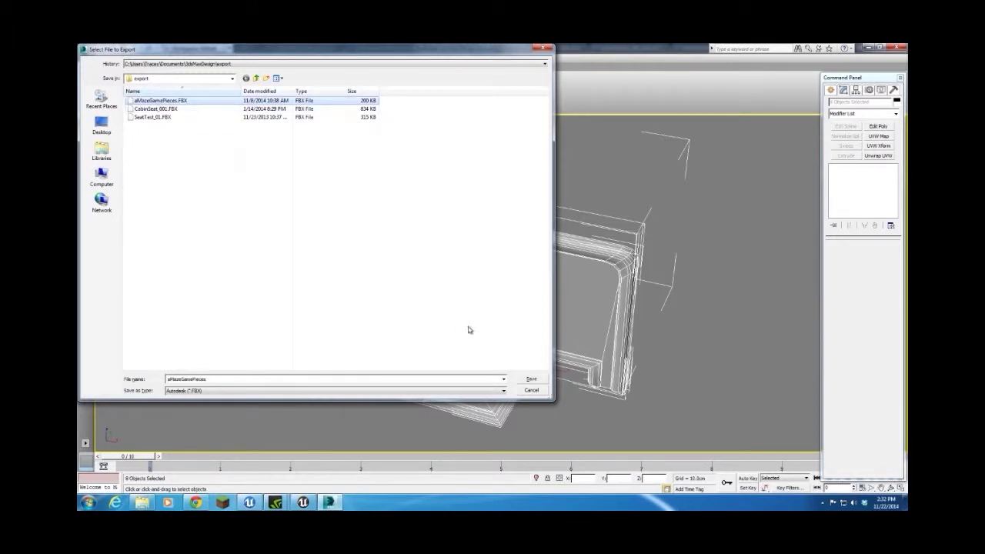
{"action": "left_click", "coordinate": [529, 379]}
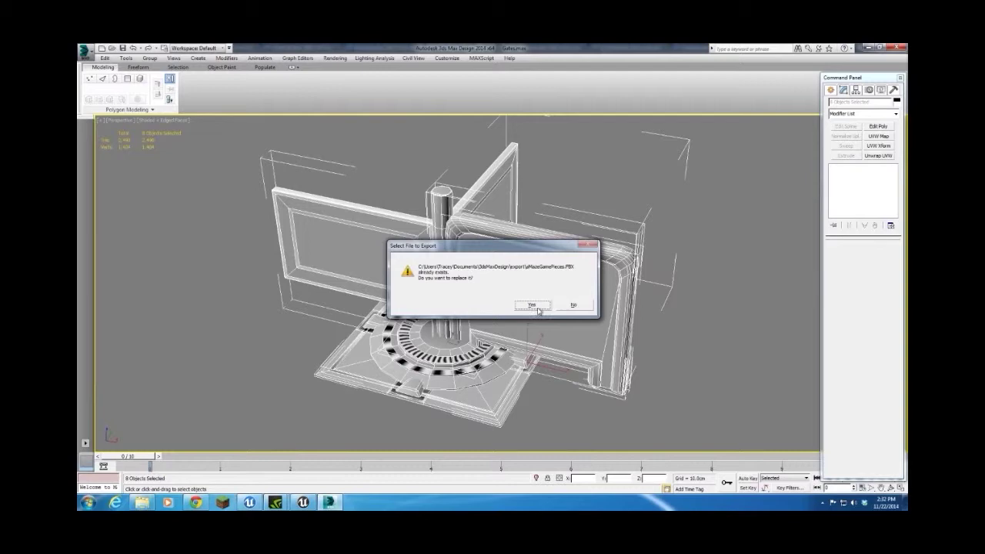
{"action": "left_click", "coordinate": [537, 308]}
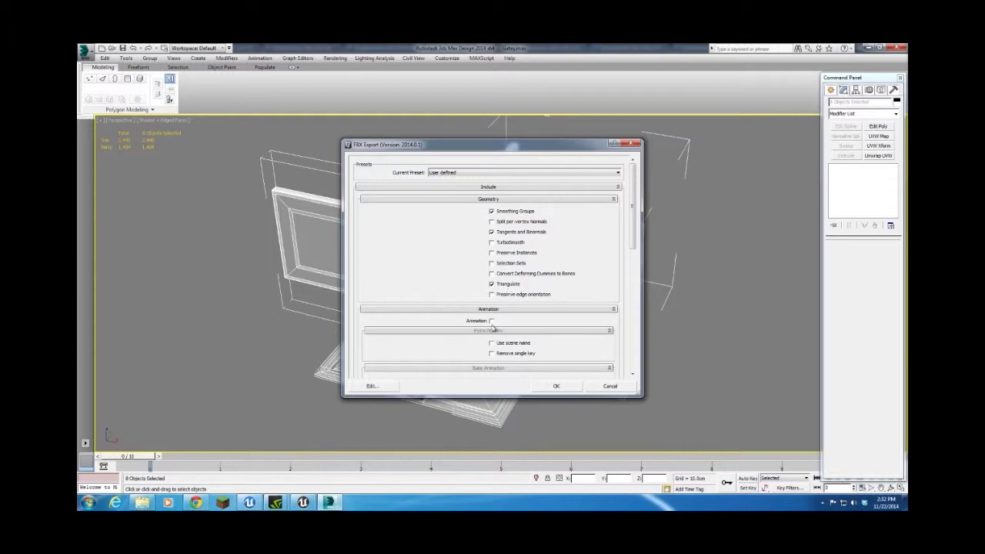
{"action": "left_click", "coordinate": [542, 390]}
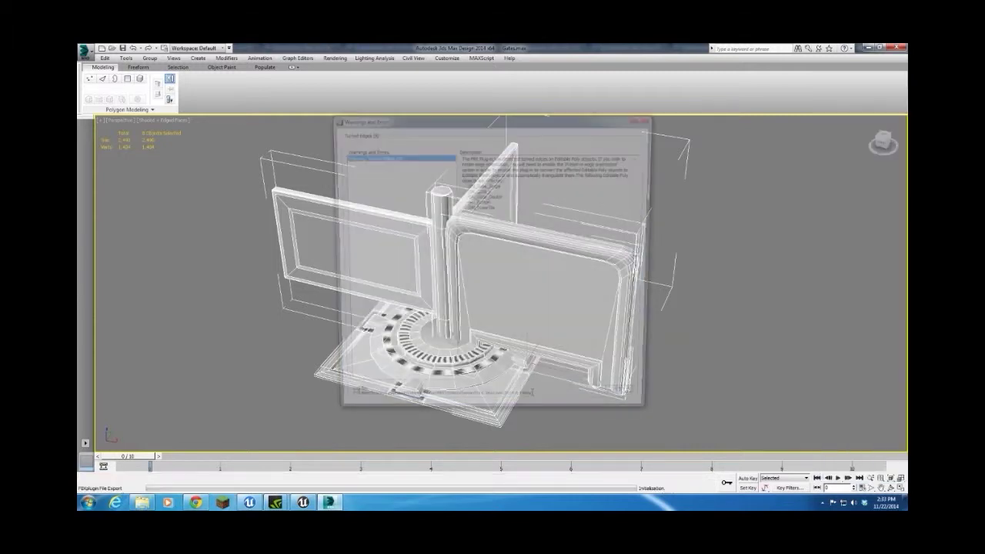
{"action": "left_click", "coordinate": [629, 404]}
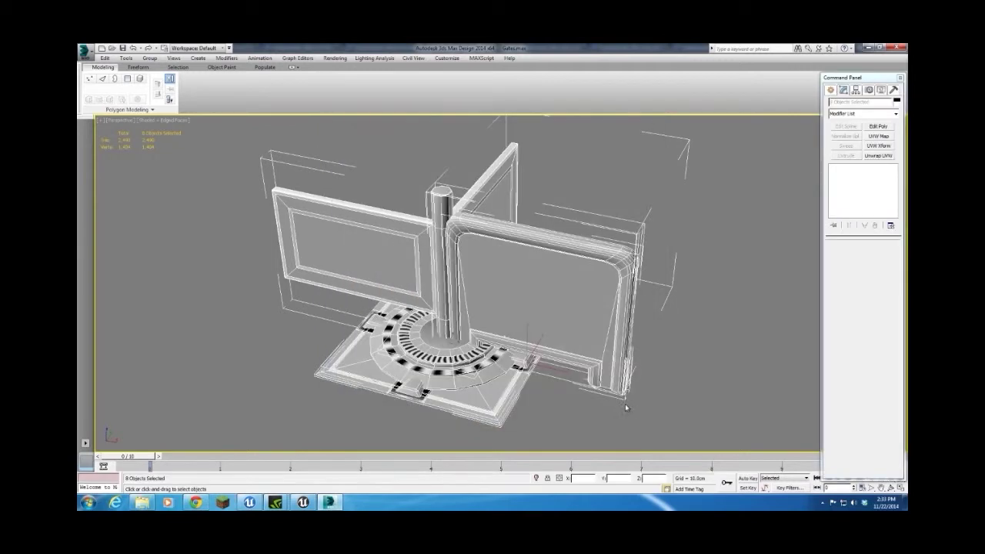
{"action": "left_click", "coordinate": [301, 504]}
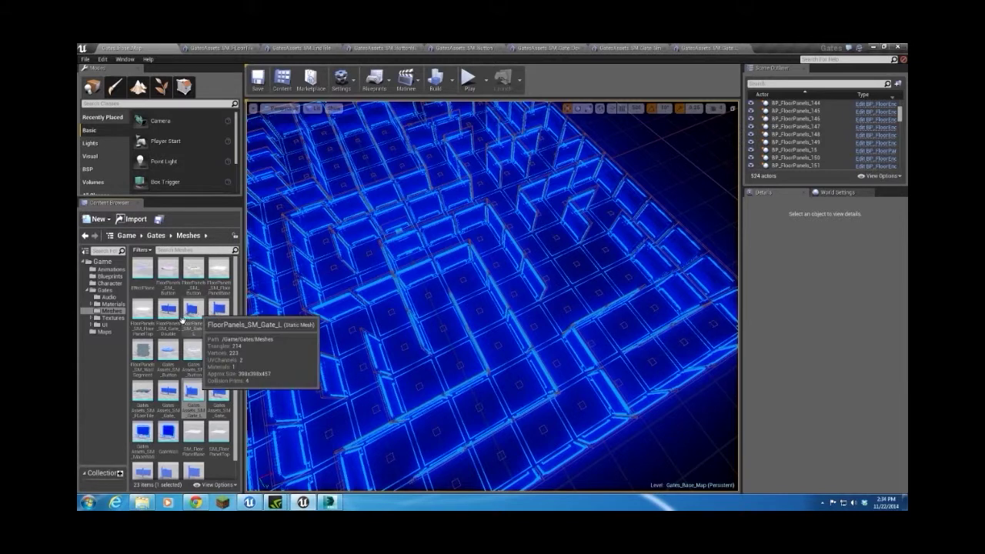
- Import into /Game/Gates/Meshes, picking aMazeGamePieces.FBX from Documents > 3dsMaxDesign > export
{"action": "right_click", "coordinate": [216, 467]}
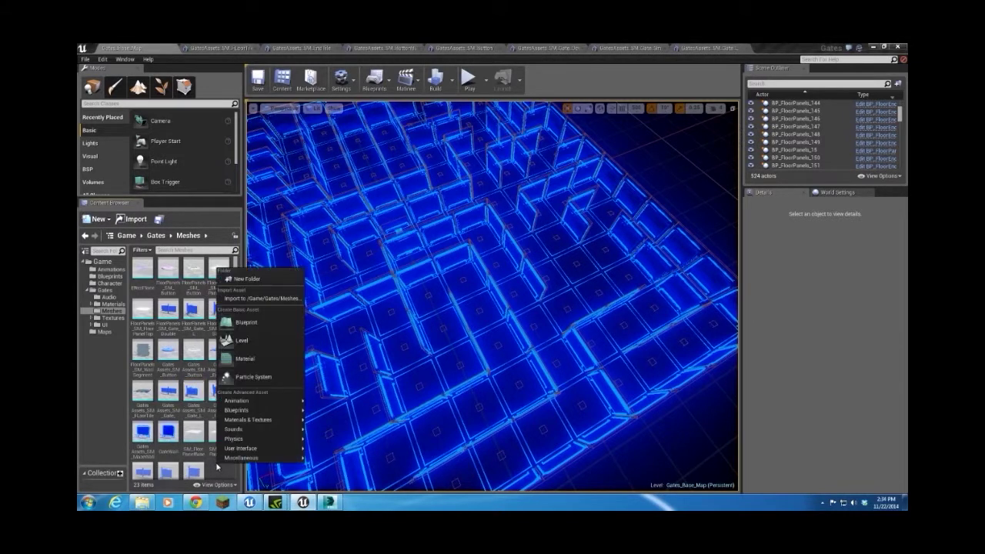
{"action": "left_click", "coordinate": [287, 299]}
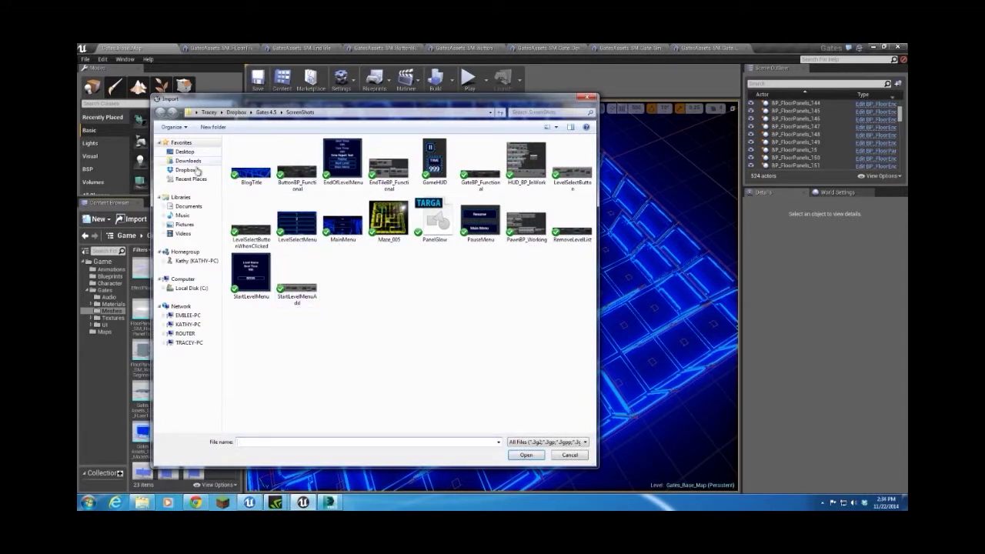
{"action": "left_click", "coordinate": [188, 206]}
{"action": "double_click", "coordinate": [371, 173]}
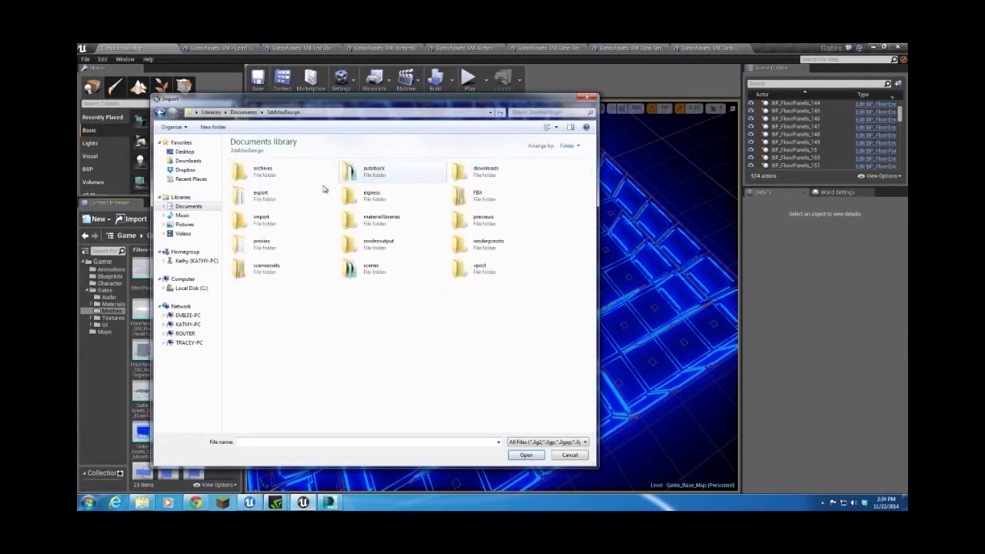
{"action": "double_click", "coordinate": [264, 195]}
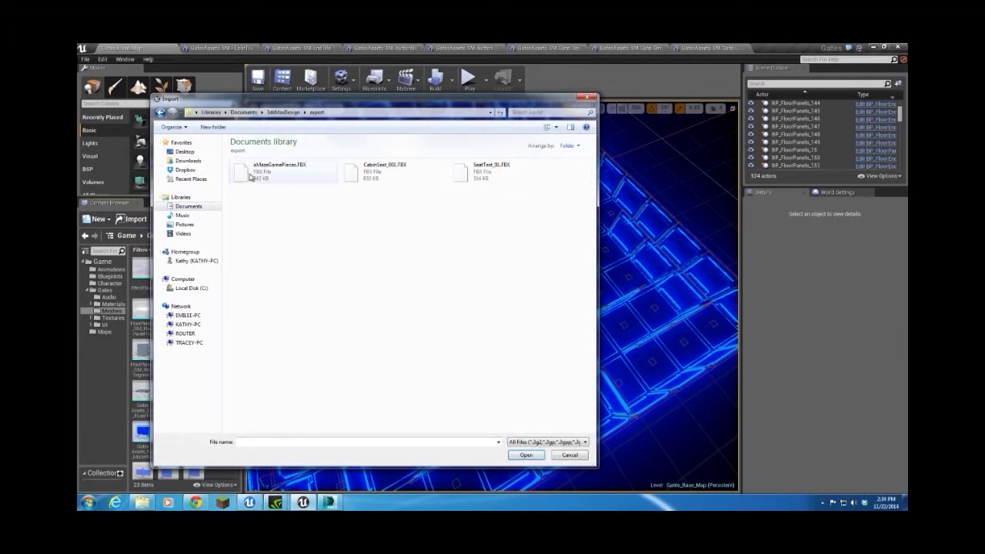
{"action": "double_click", "coordinate": [250, 177]}
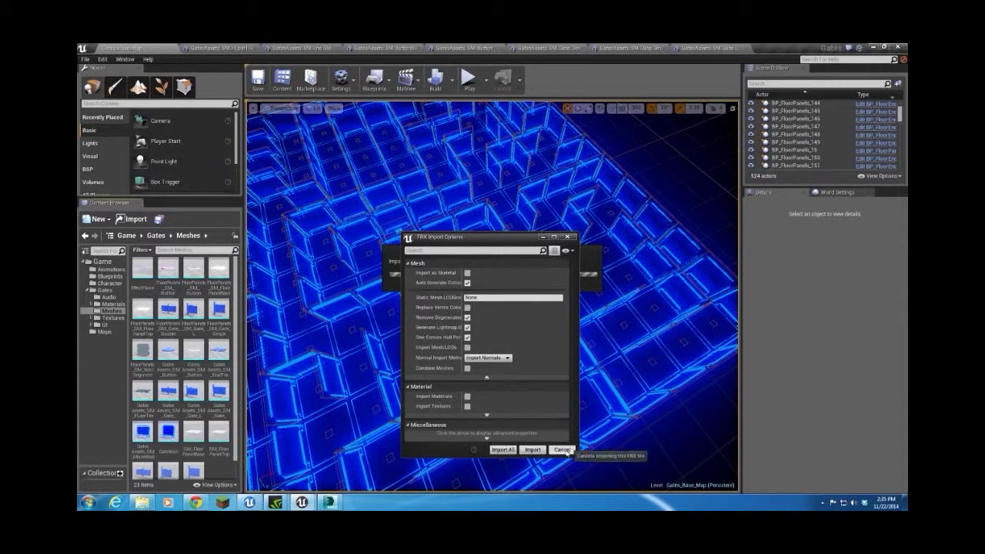
- Import the FBX meshes with material and texture import turned off
{"action": "left_click", "coordinate": [532, 450]}
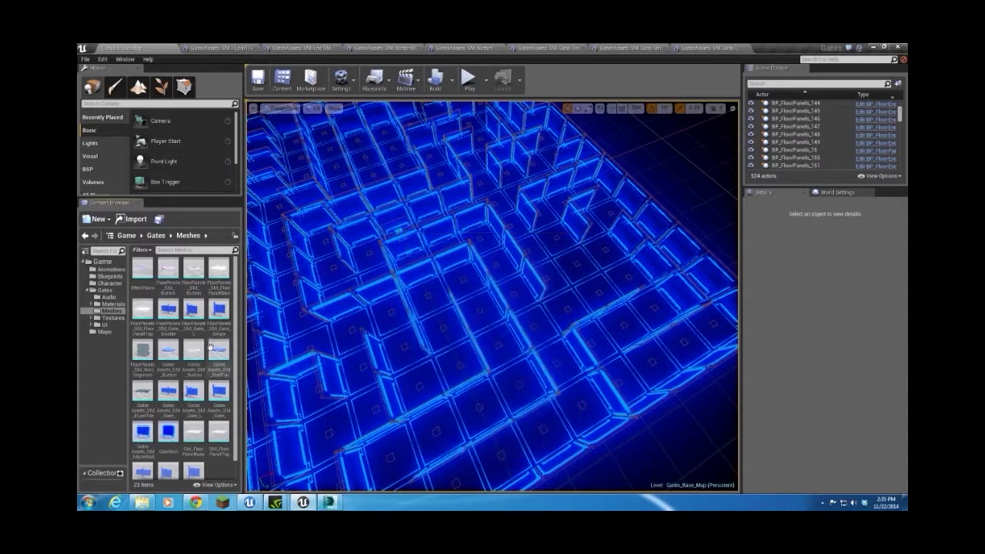
- Range-select the eight GatesAssets meshes from the first to the last in the Meshes folder
{"action": "left_click", "coordinate": [173, 354]}
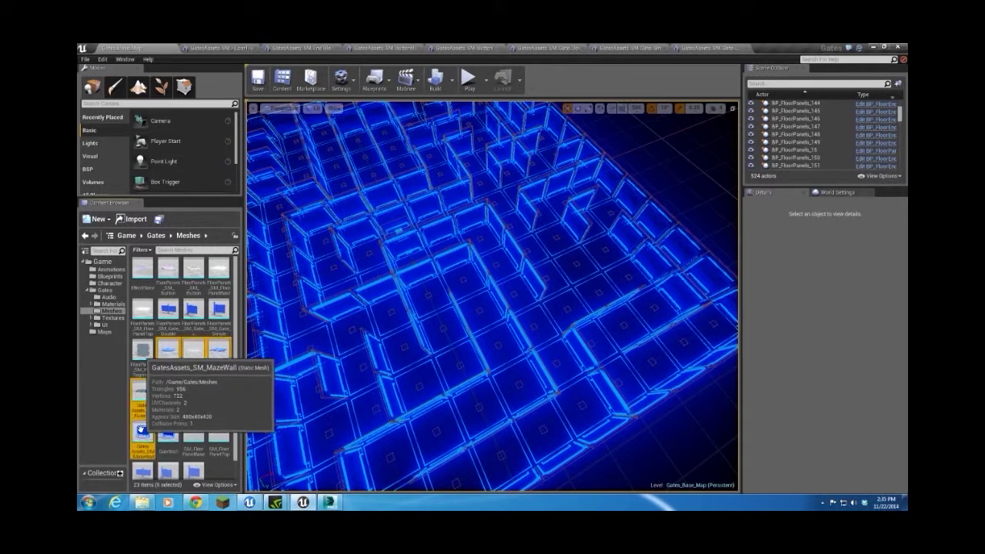
{"action": "left_click", "coordinate": [142, 429], "text": "shift"}
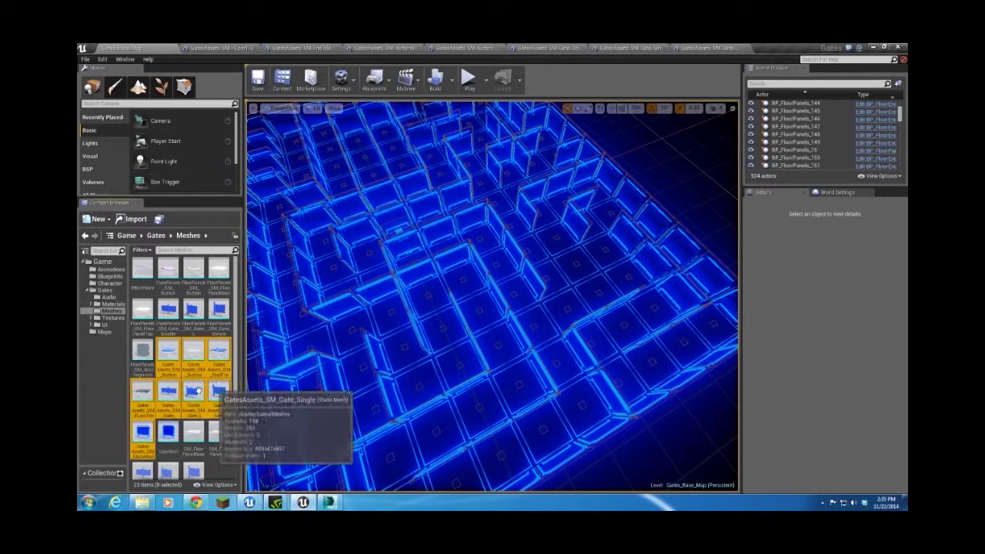